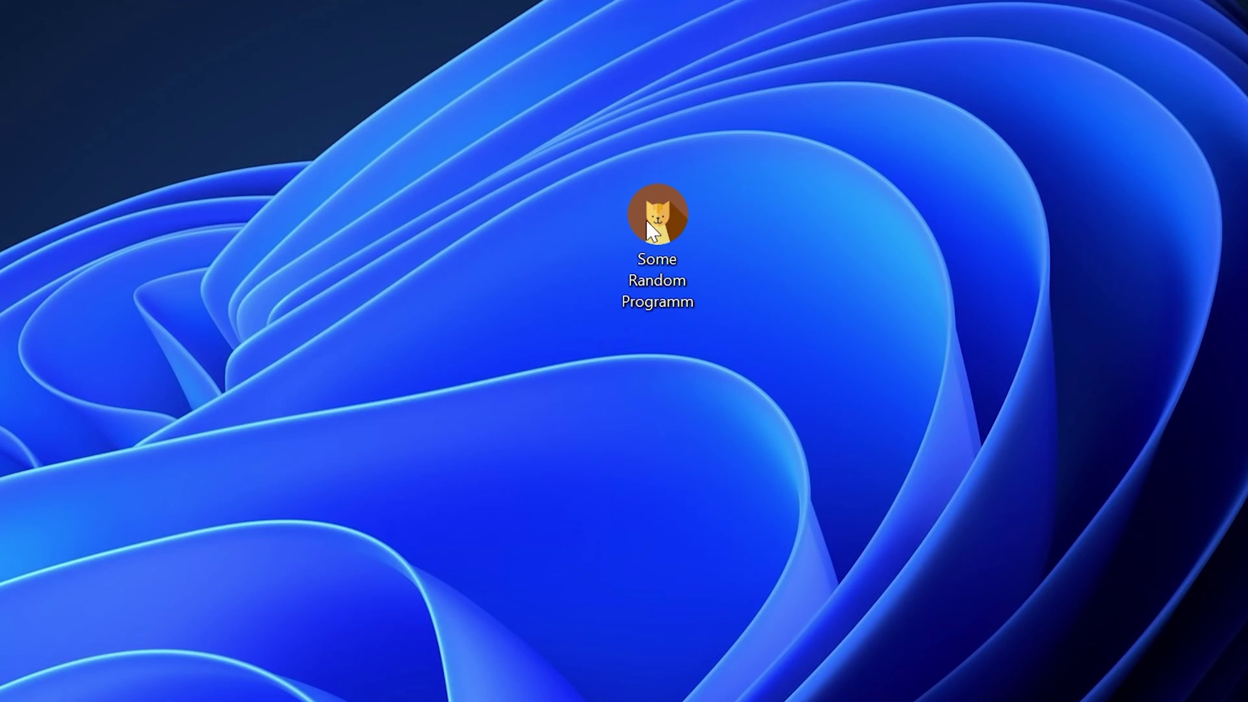
Launch the cat simulator from its desktop shortcut to trigger the missing msvcr110.dll error
{"action": "double_click", "coordinate": [670, 209]}
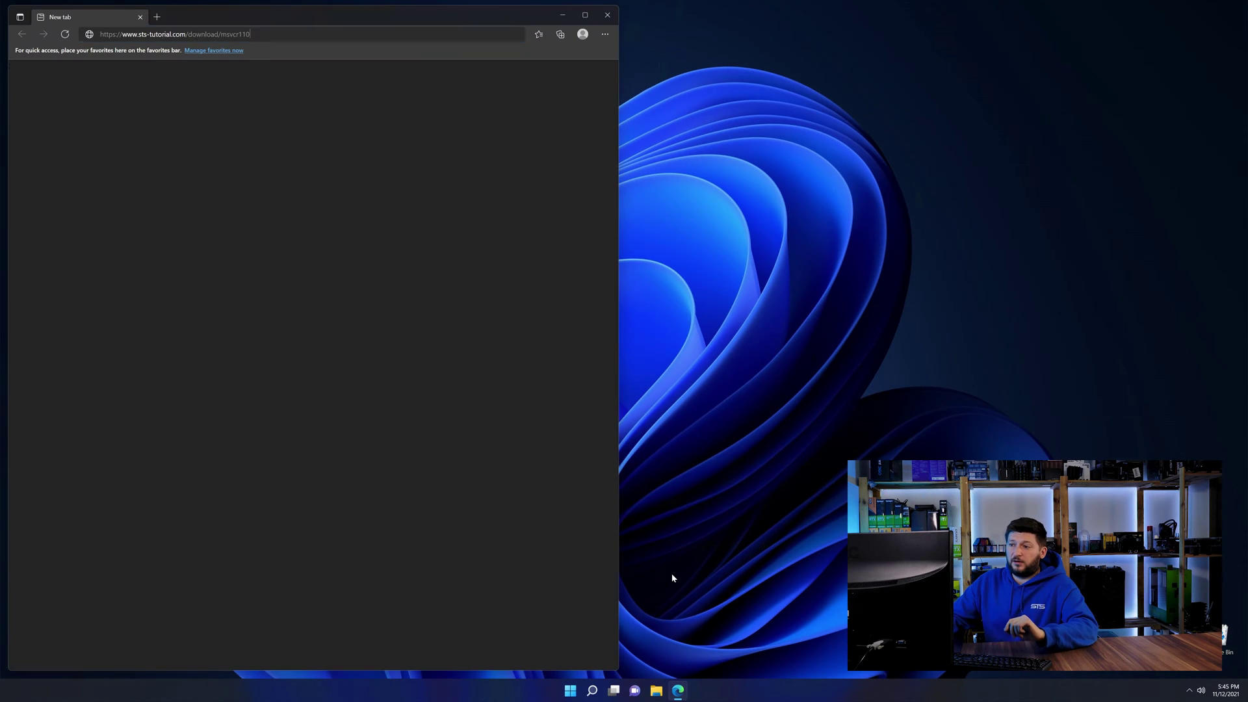
Load the STS-Tutorial MSVCR110 page and download both the 64-bit and 32-bit zip files
{"action": "key", "text": "Return"}
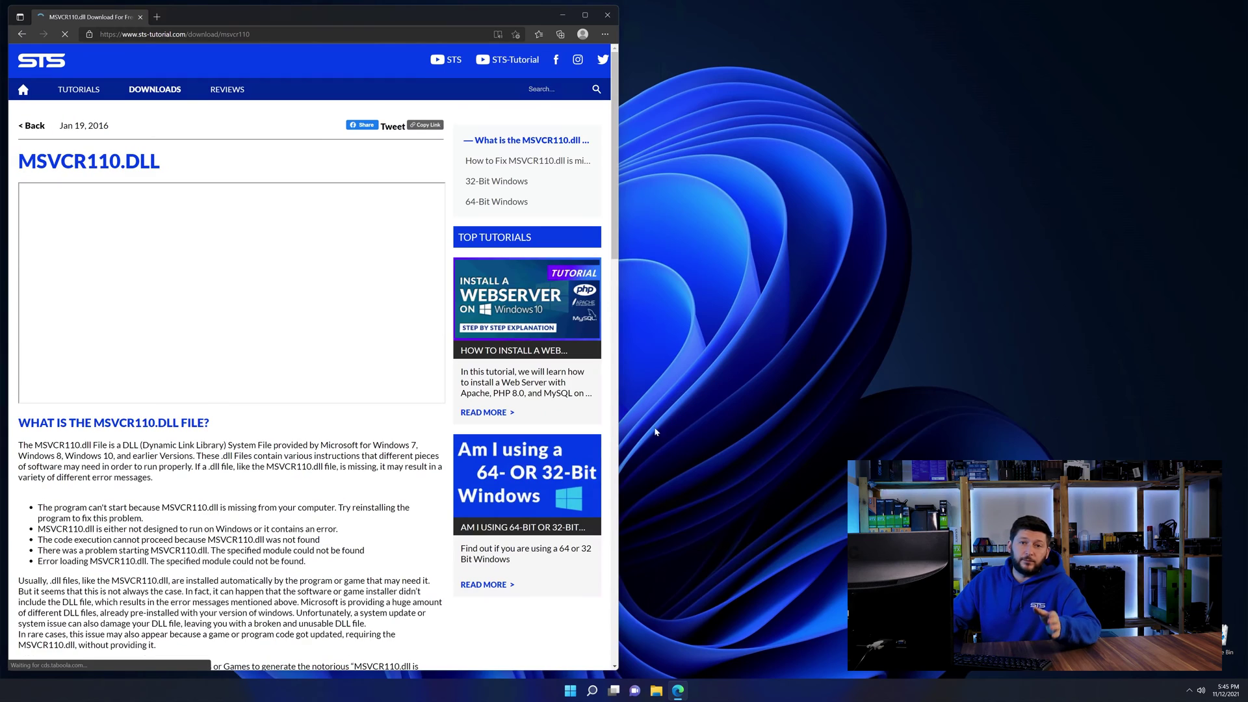
{"action": "scroll", "coordinate": [333, 323], "scroll_direction": "down", "scroll_amount": 20}
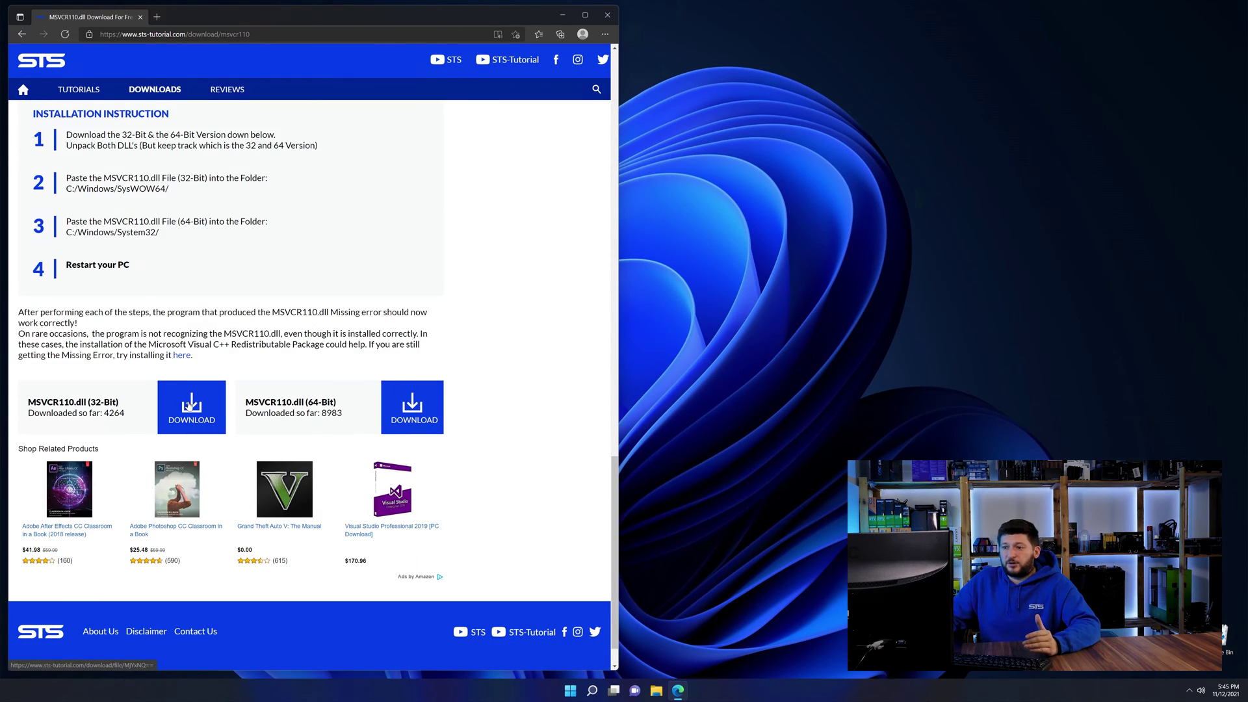
{"action": "left_click", "coordinate": [415, 408]}
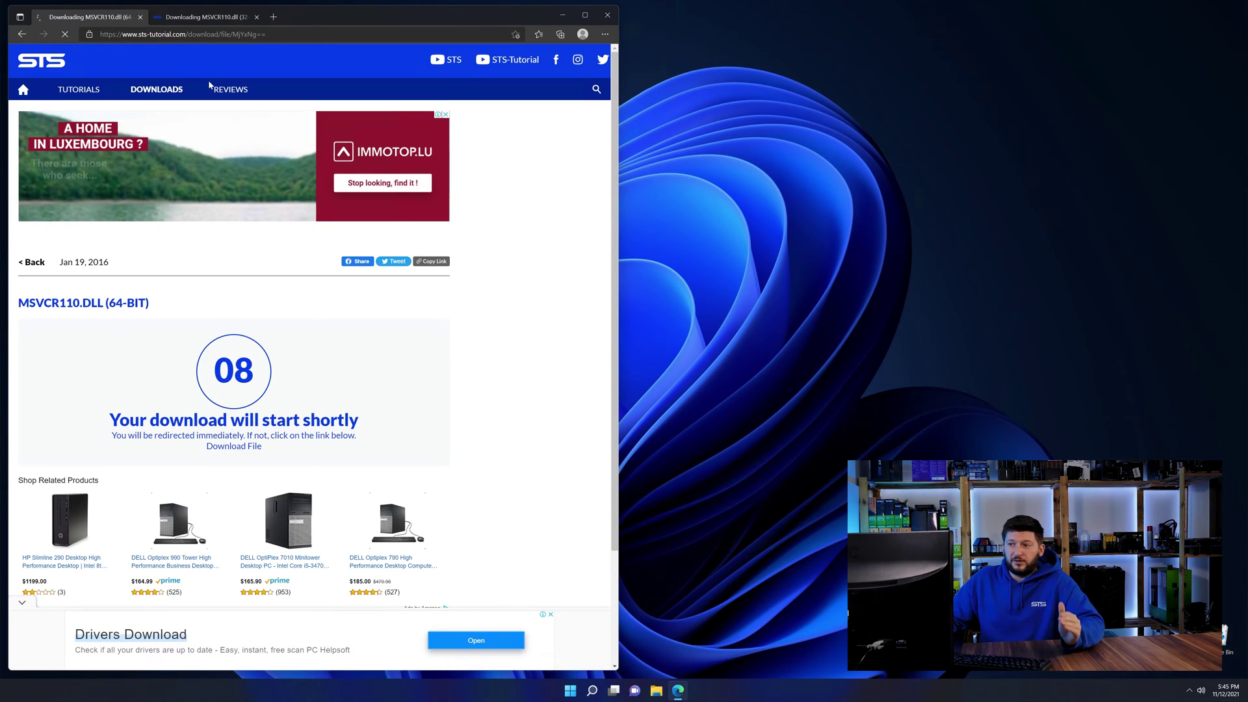
{"action": "left_click", "coordinate": [206, 17]}
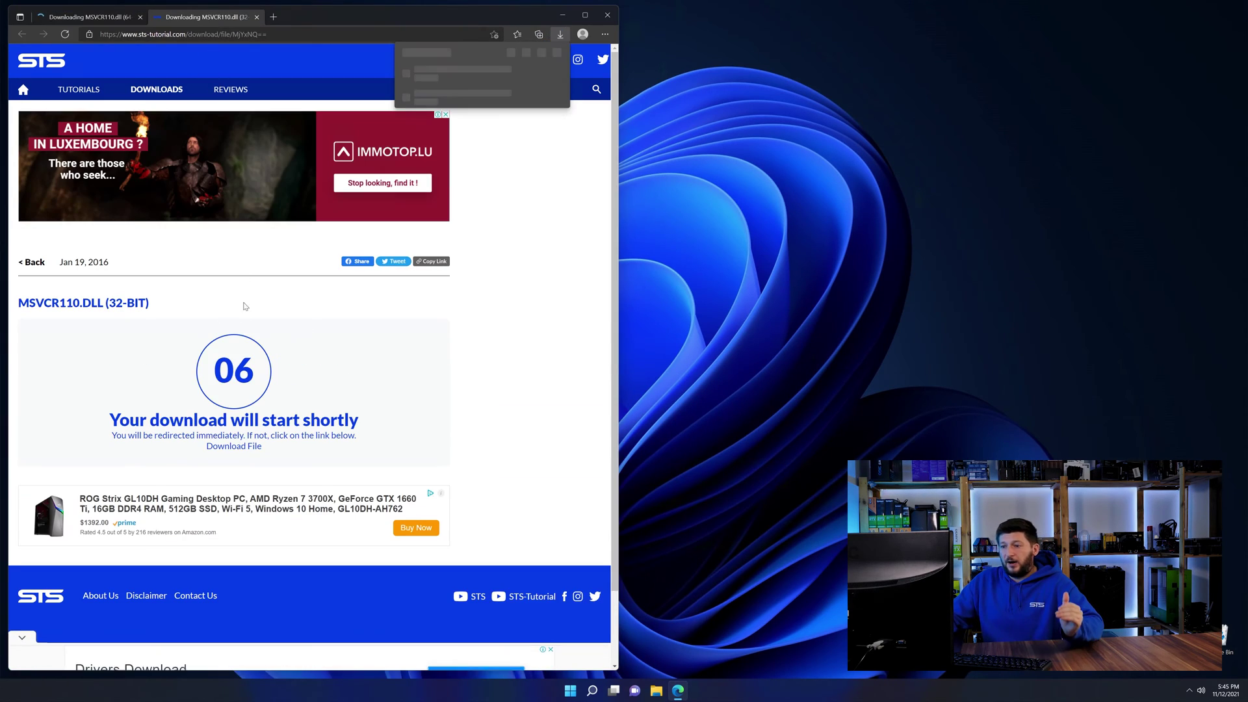
{"action": "left_click", "coordinate": [247, 447]}
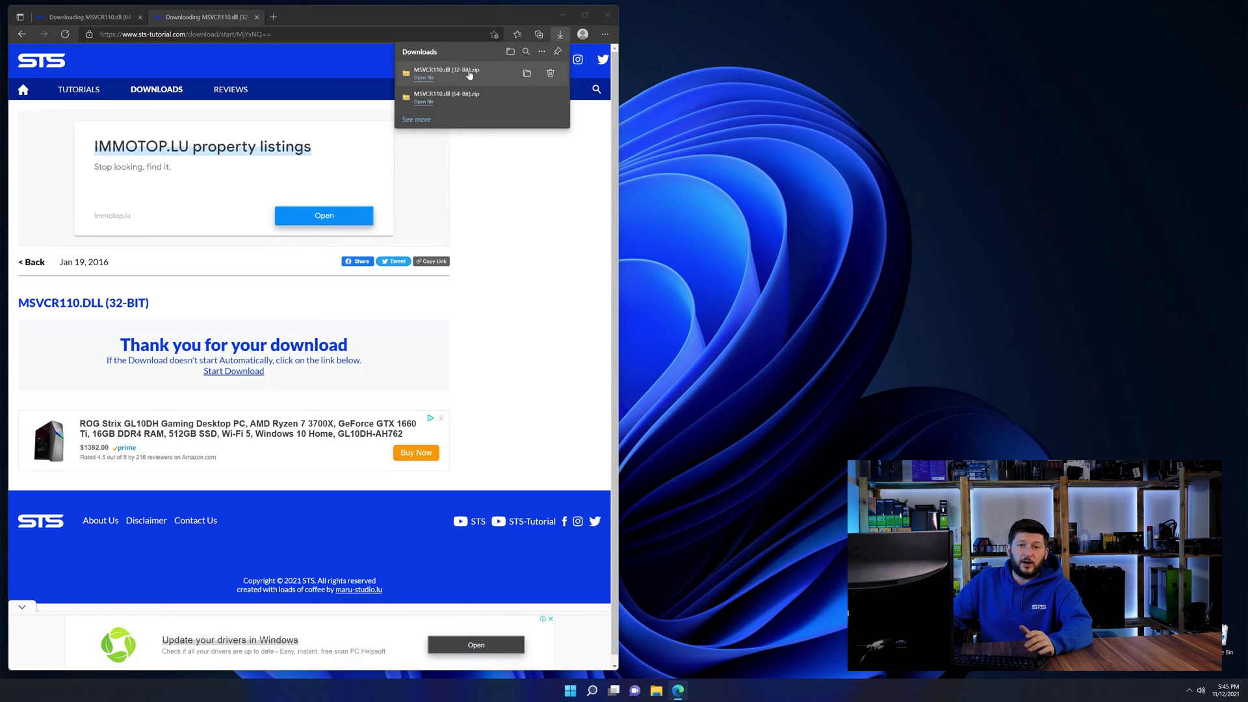
{"action": "left_click", "coordinate": [469, 75]}
Tile the 32-bit and 64-bit archives side by side showing msvcr110.dll, plus a third Explorer window
{"action": "left_click", "coordinate": [607, 15]}
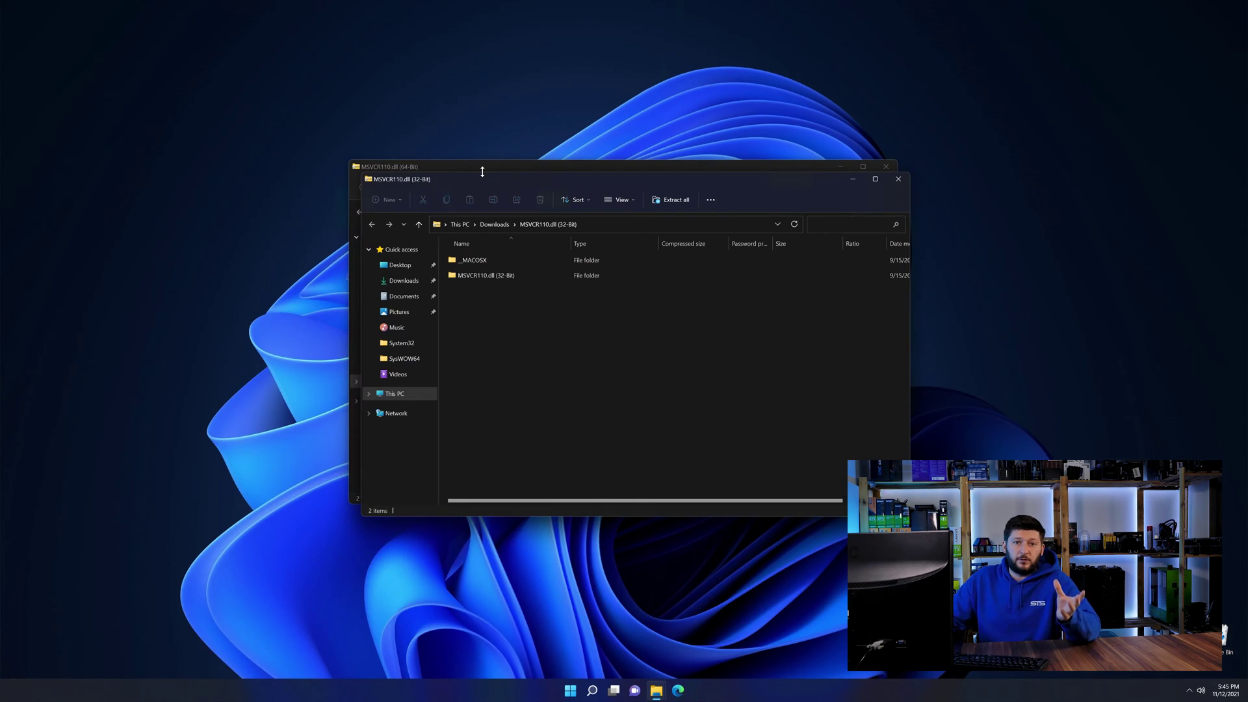
{"action": "left_click_drag", "start_coordinate": [482, 176], "coordinate": [123, 17]}
{"action": "left_click_drag", "start_coordinate": [589, 165], "coordinate": [923, 20]}
{"action": "double_click", "coordinate": [806, 119]}
{"action": "double_click", "coordinate": [150, 112]}
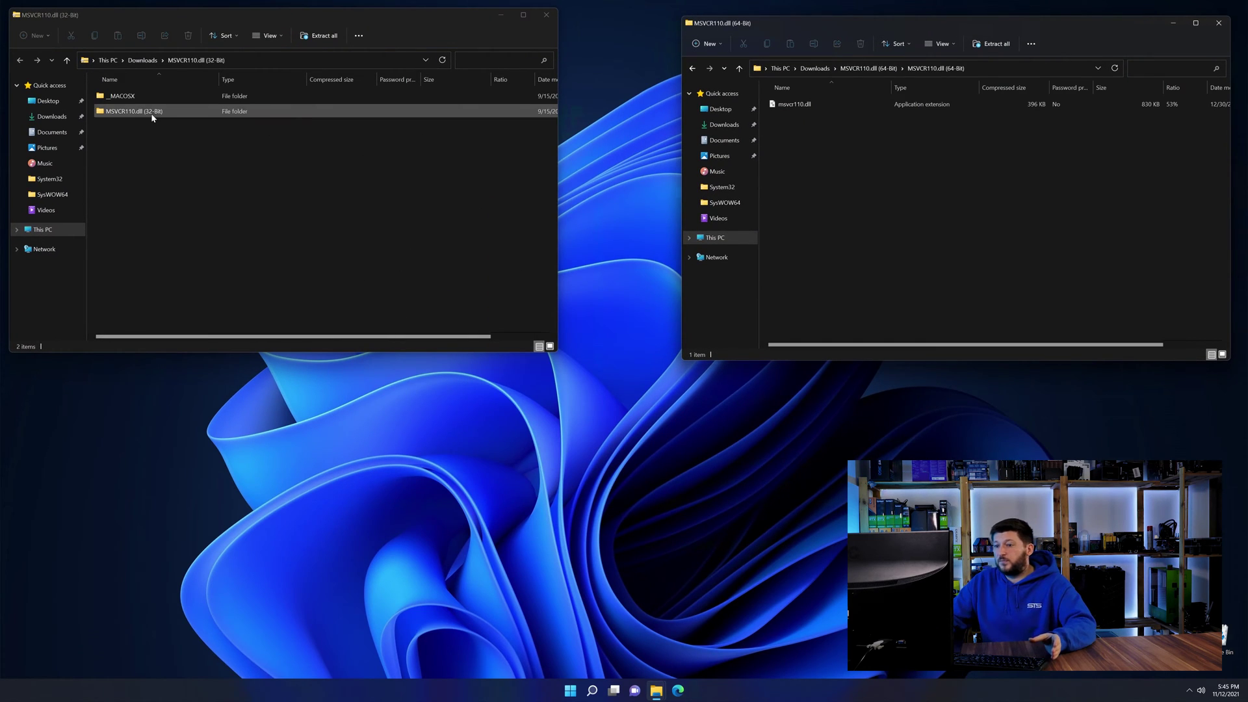
{"action": "middle_click", "coordinate": [655, 689]}
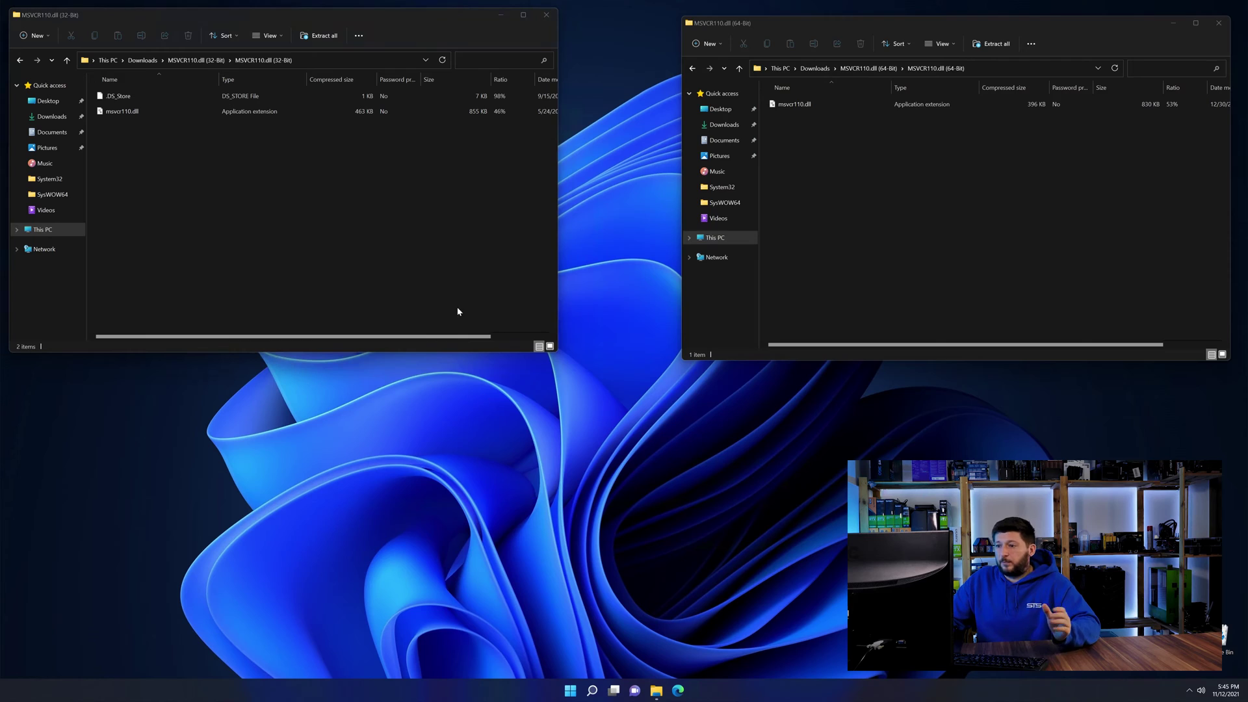
{"action": "left_click_drag", "start_coordinate": [839, 43], "coordinate": [521, 168]}
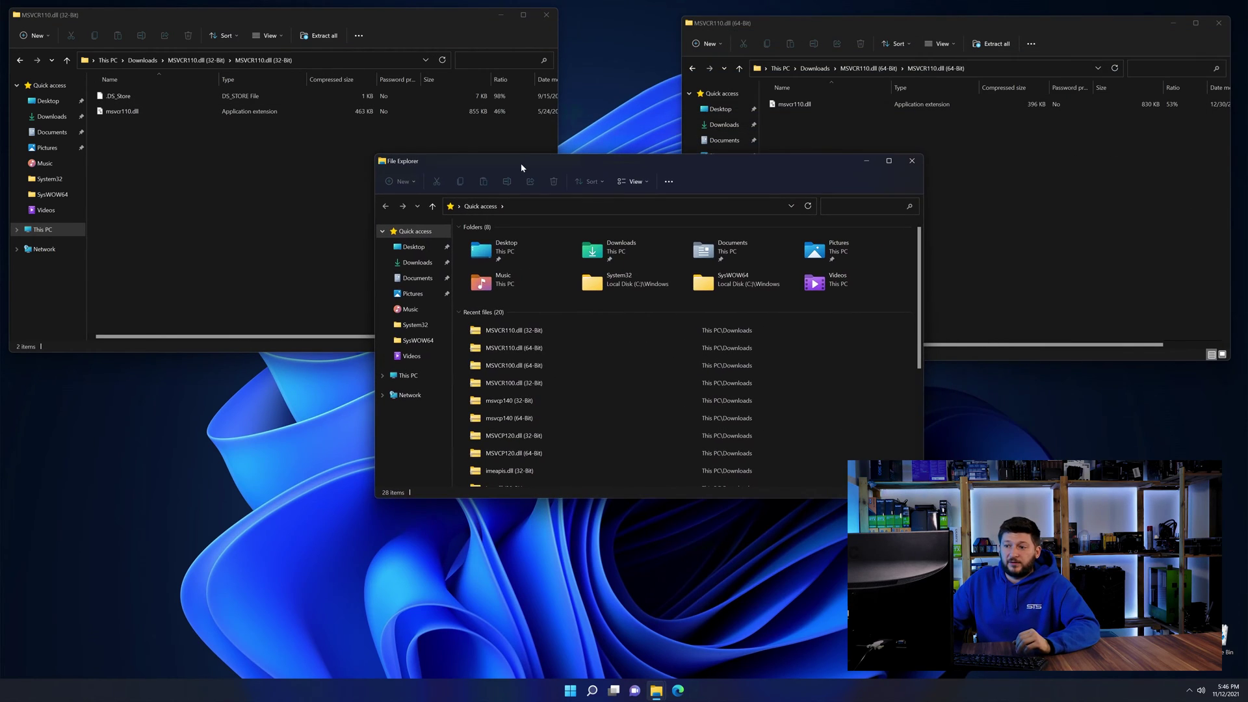
Browse the third window to C:\Windows to reach the System32 and SysWOW64 folders
{"action": "left_click", "coordinate": [415, 375]}
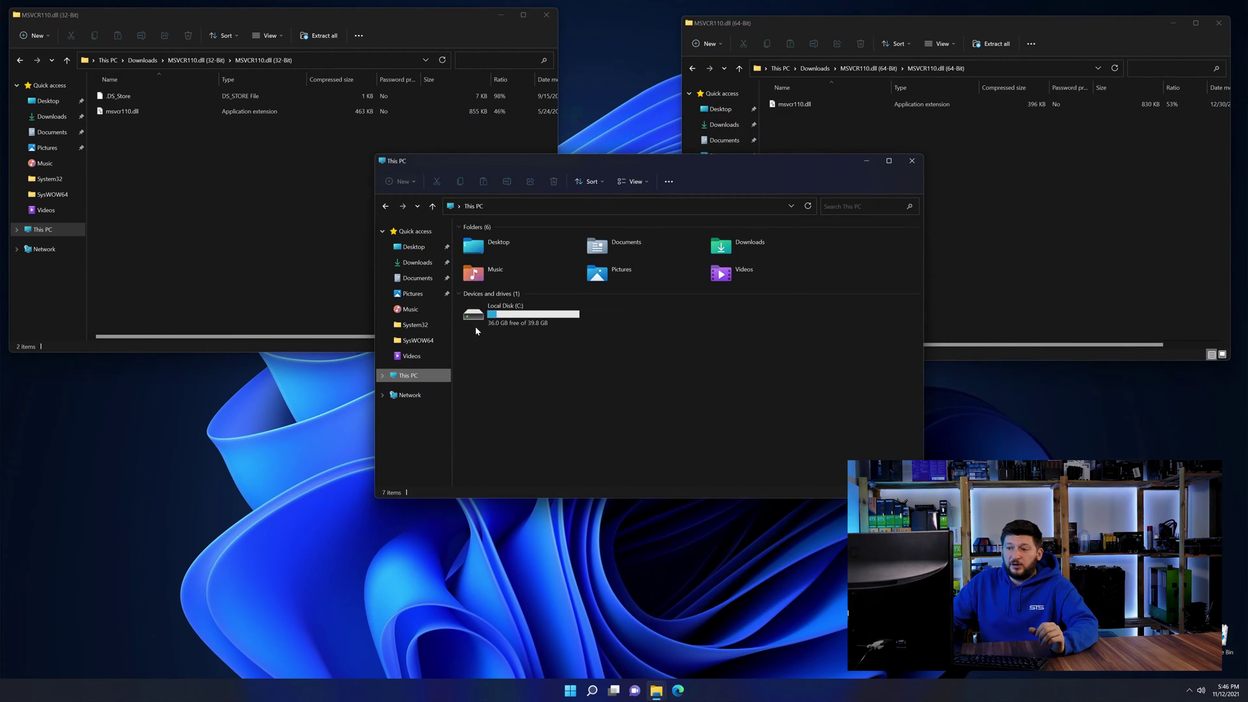
{"action": "double_click", "coordinate": [532, 319]}
{"action": "double_click", "coordinate": [523, 349]}
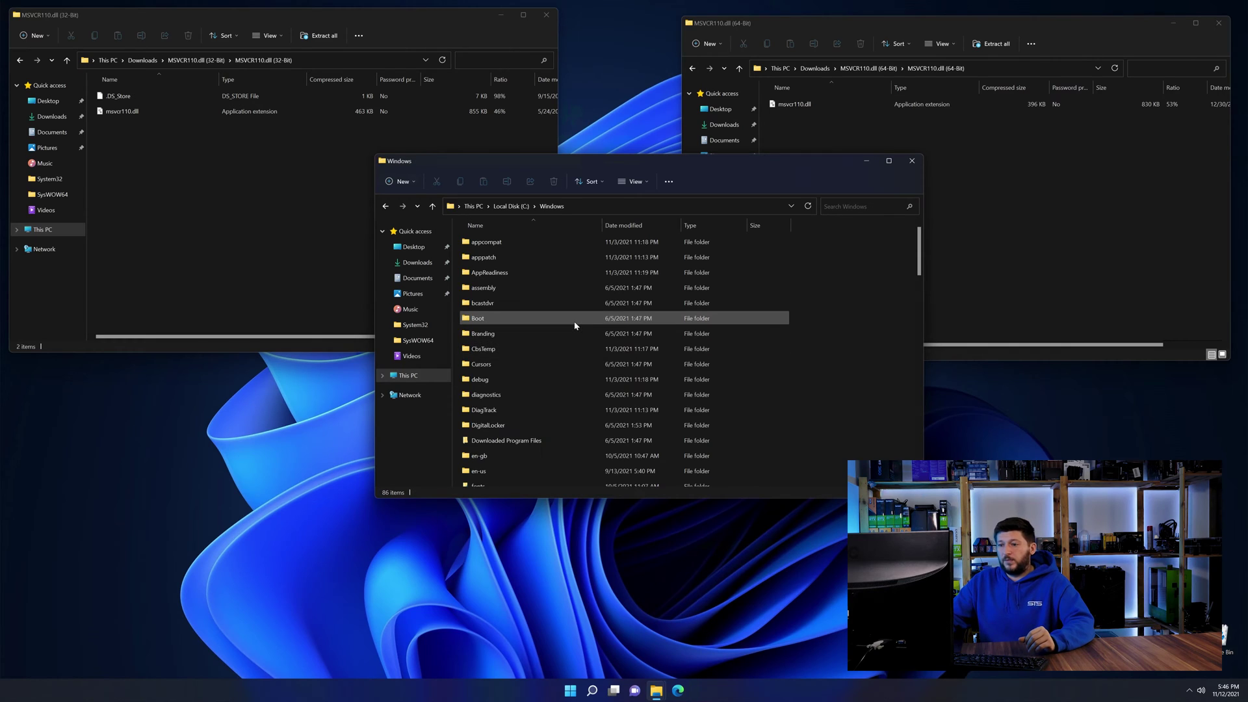
{"action": "scroll", "coordinate": [575, 325], "scroll_direction": "down", "scroll_amount": 20}
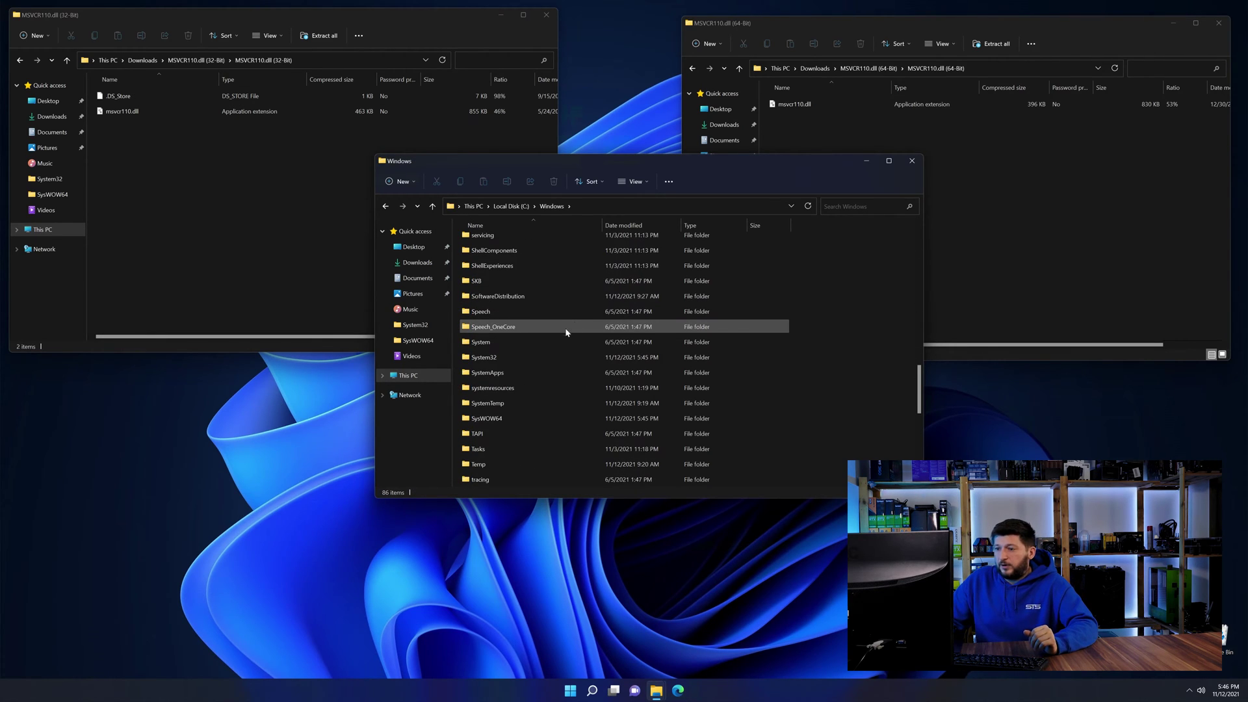
{"action": "double_click", "coordinate": [515, 418]}
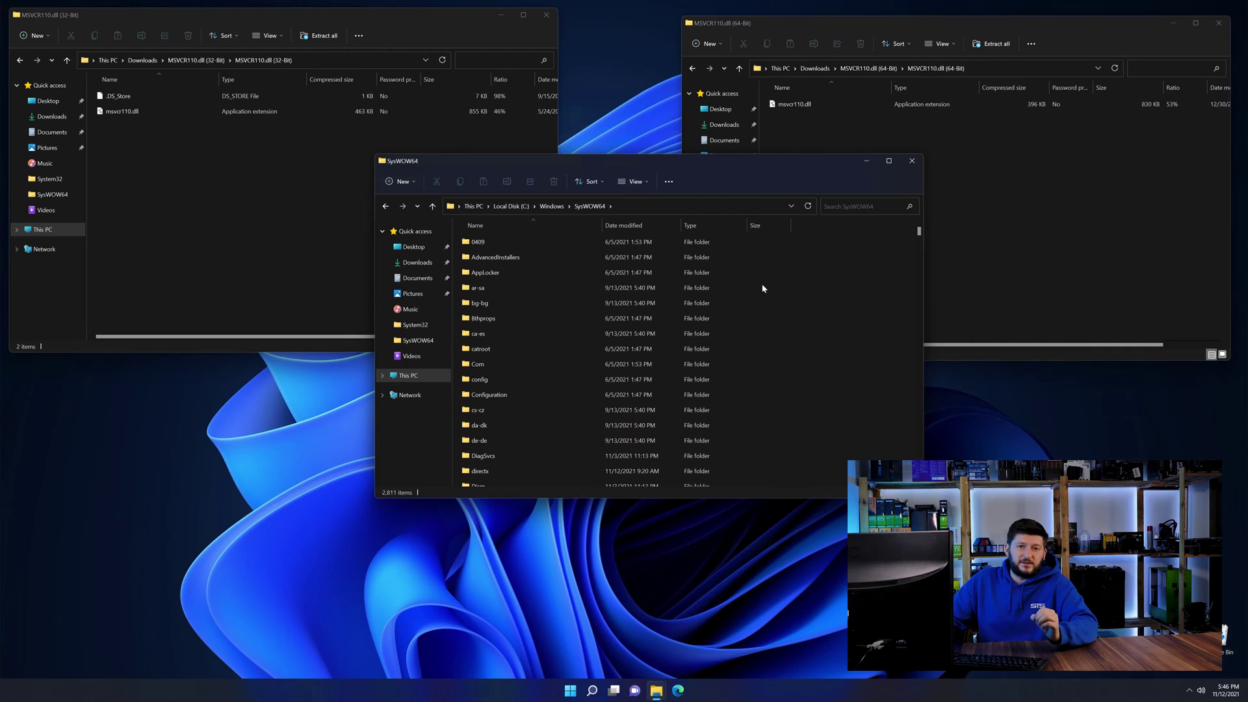
{"action": "left_click", "coordinate": [551, 206]}
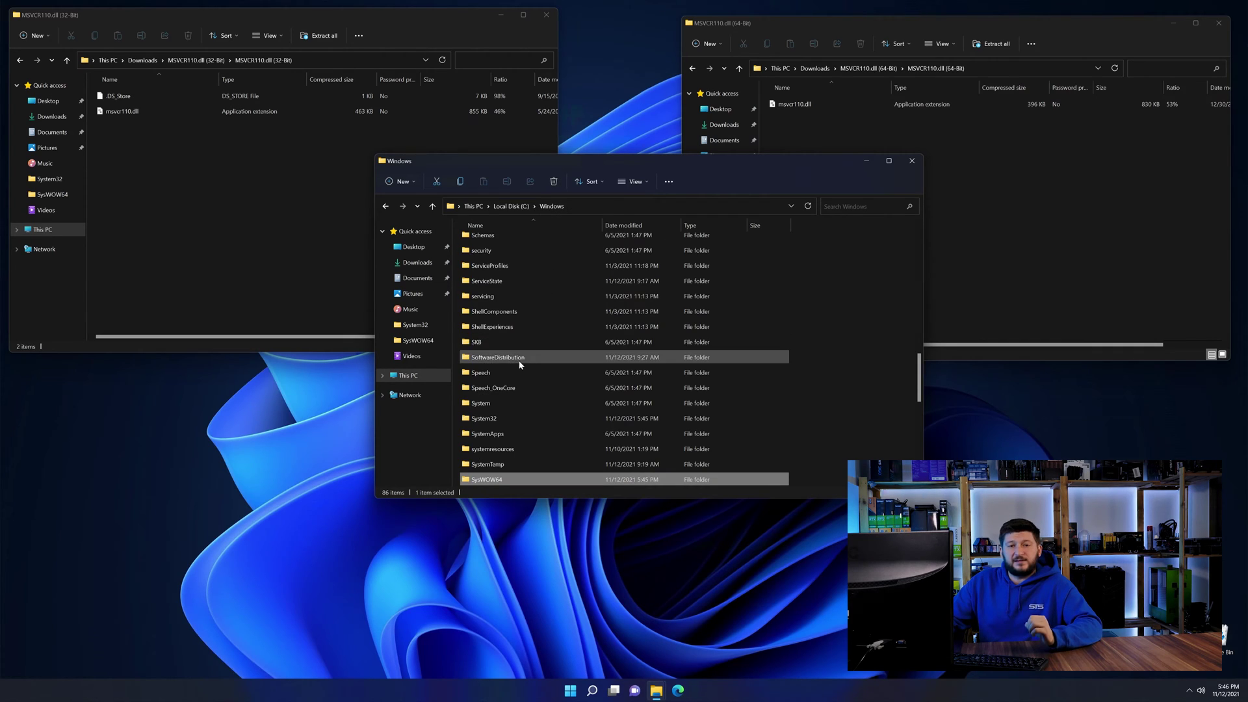
{"action": "left_click", "coordinate": [507, 419]}
{"action": "scroll", "coordinate": [514, 421], "scroll_direction": "down", "scroll_amount": 2}
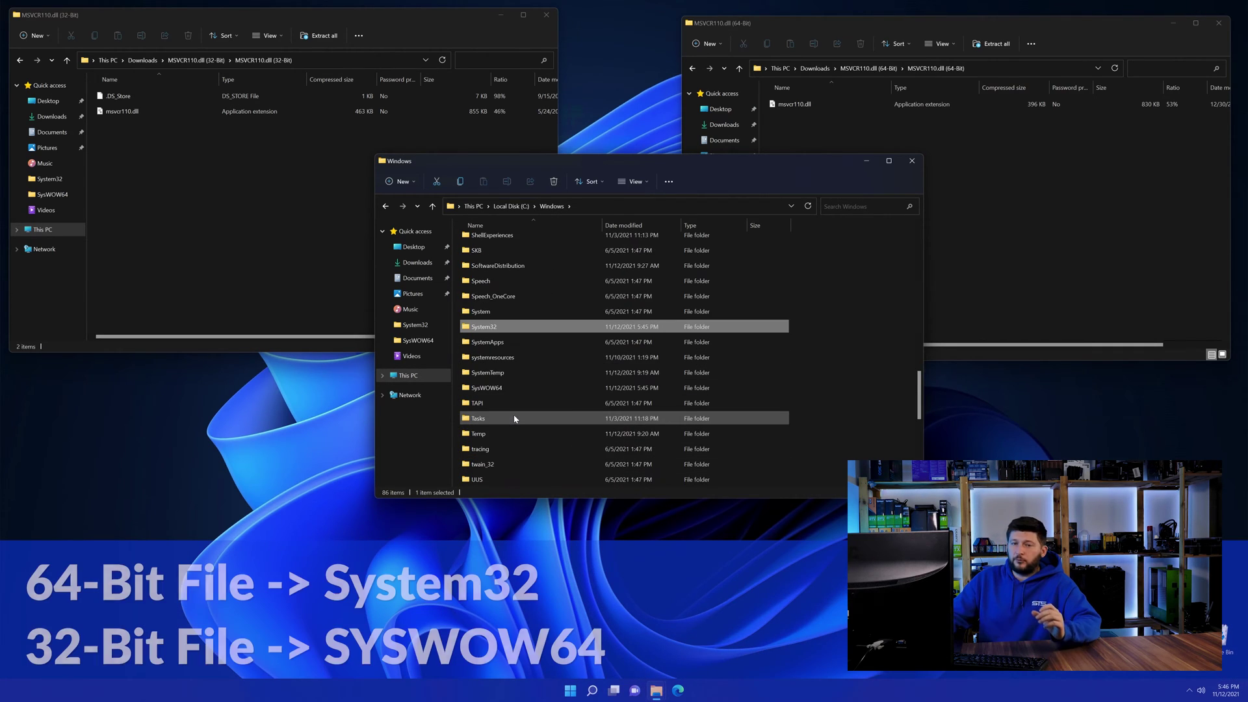
Copy the 64-bit msvcr110.dll into System32 and the 32-bit one into SysWOW64, then close all windows
{"action": "left_click_drag", "start_coordinate": [795, 106], "coordinate": [496, 323]}
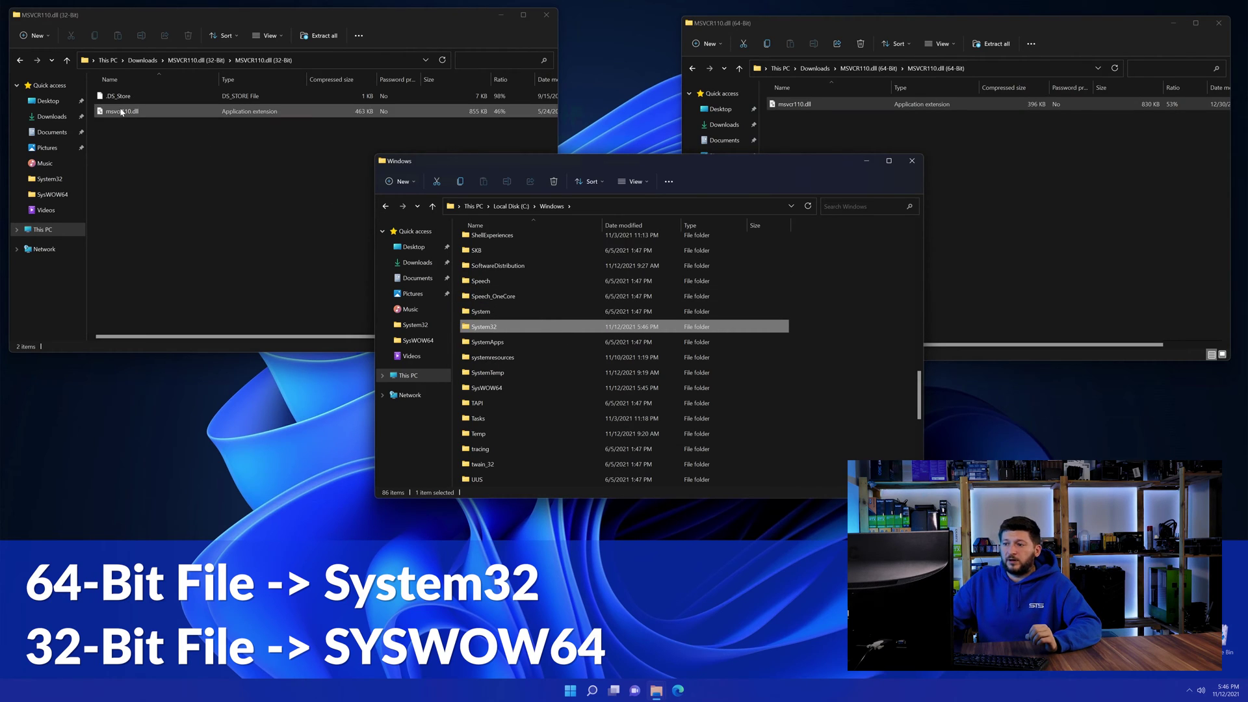
{"action": "left_click_drag", "start_coordinate": [297, 111], "coordinate": [493, 389]}
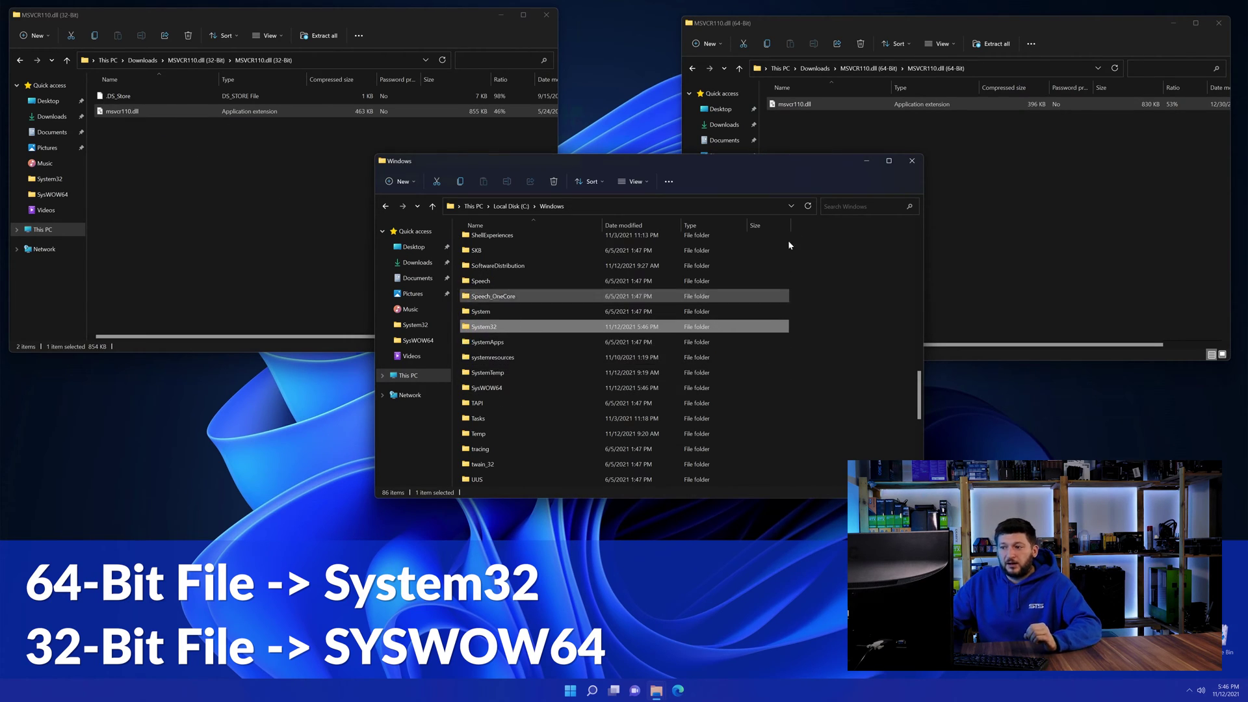
{"action": "left_click", "coordinate": [912, 161]}
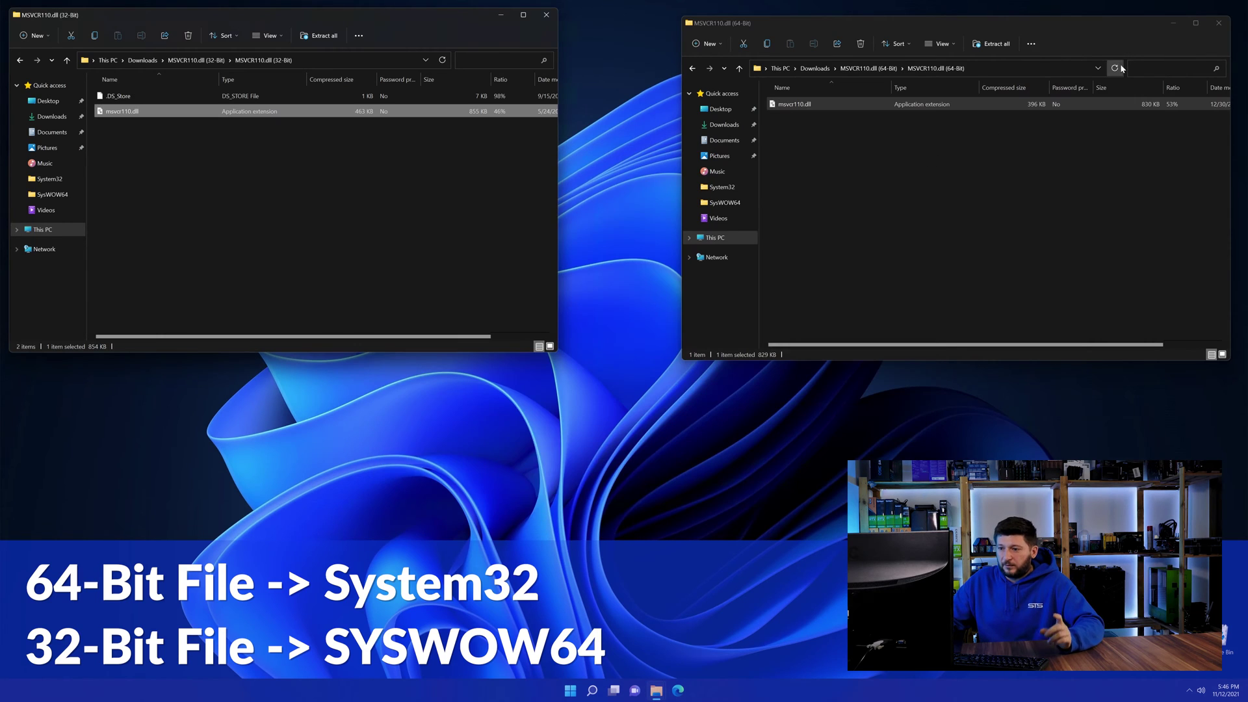
{"action": "left_click", "coordinate": [1219, 24]}
{"action": "left_click", "coordinate": [550, 15]}
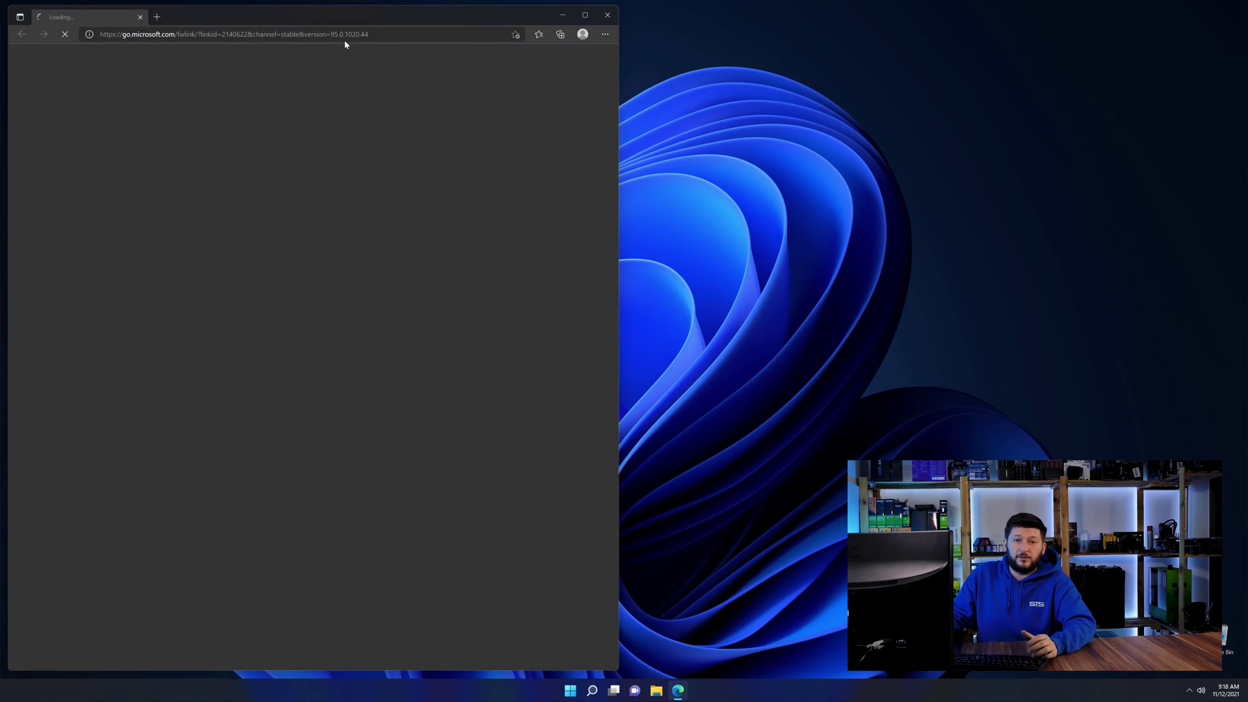
Paste the credistributable2019 tutorial URL into Edge and scroll to the Visual C++ 2019 DOWNLOAD buttons
{"action": "left_click", "coordinate": [345, 36]}
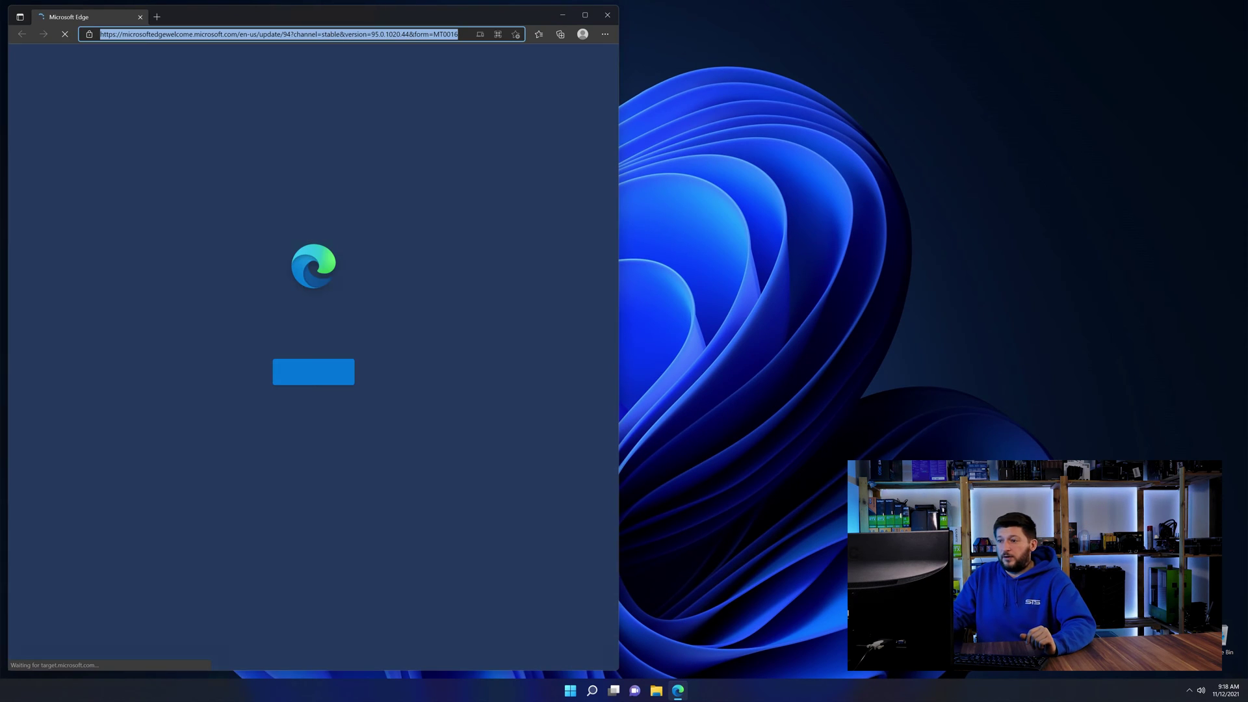
{"action": "type", "text": "https://www.sts-tutorial.com/download/credistributable2019"}
{"action": "key", "text": "Return"}
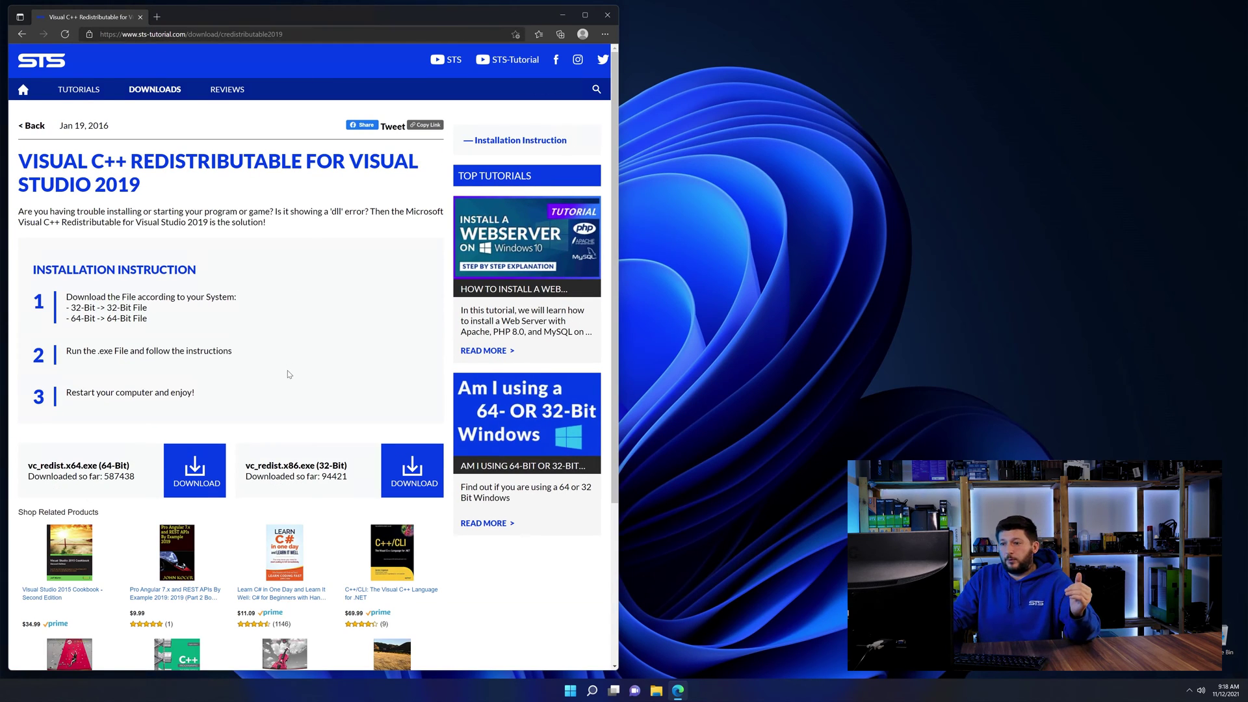
{"action": "scroll", "coordinate": [221, 428], "scroll_direction": "down", "scroll_amount": 3}
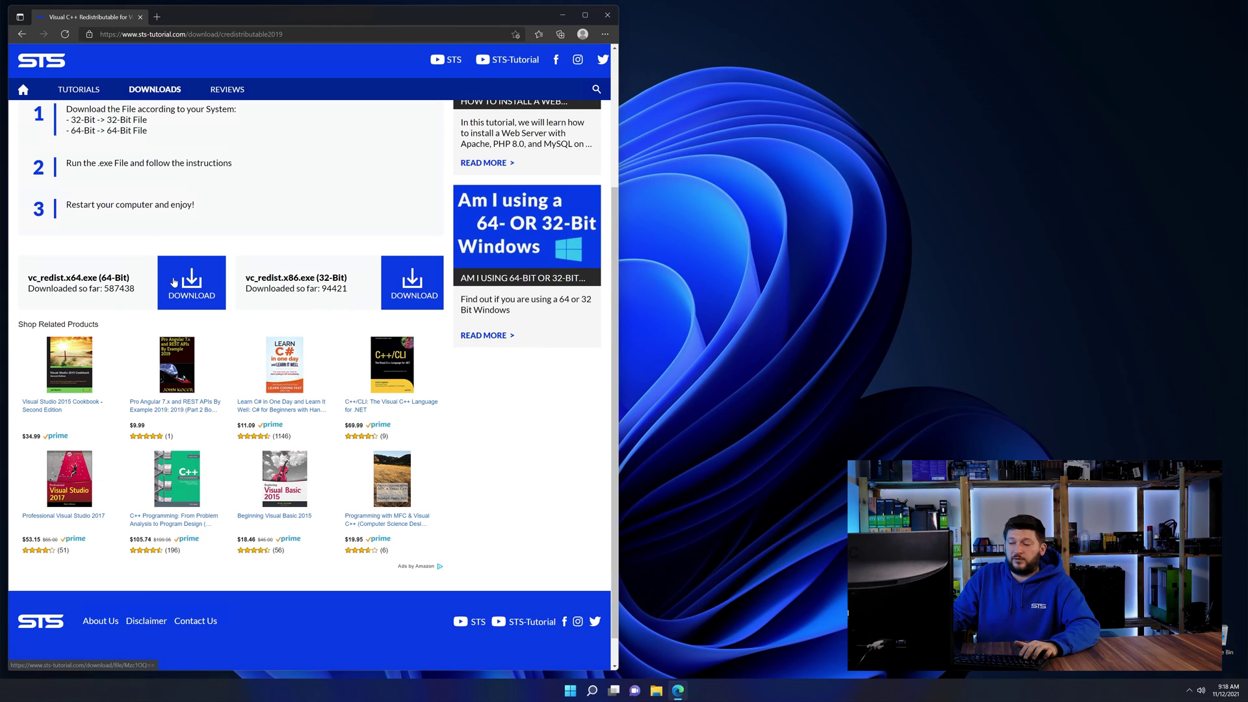
{"action": "left_click", "coordinate": [428, 296]}
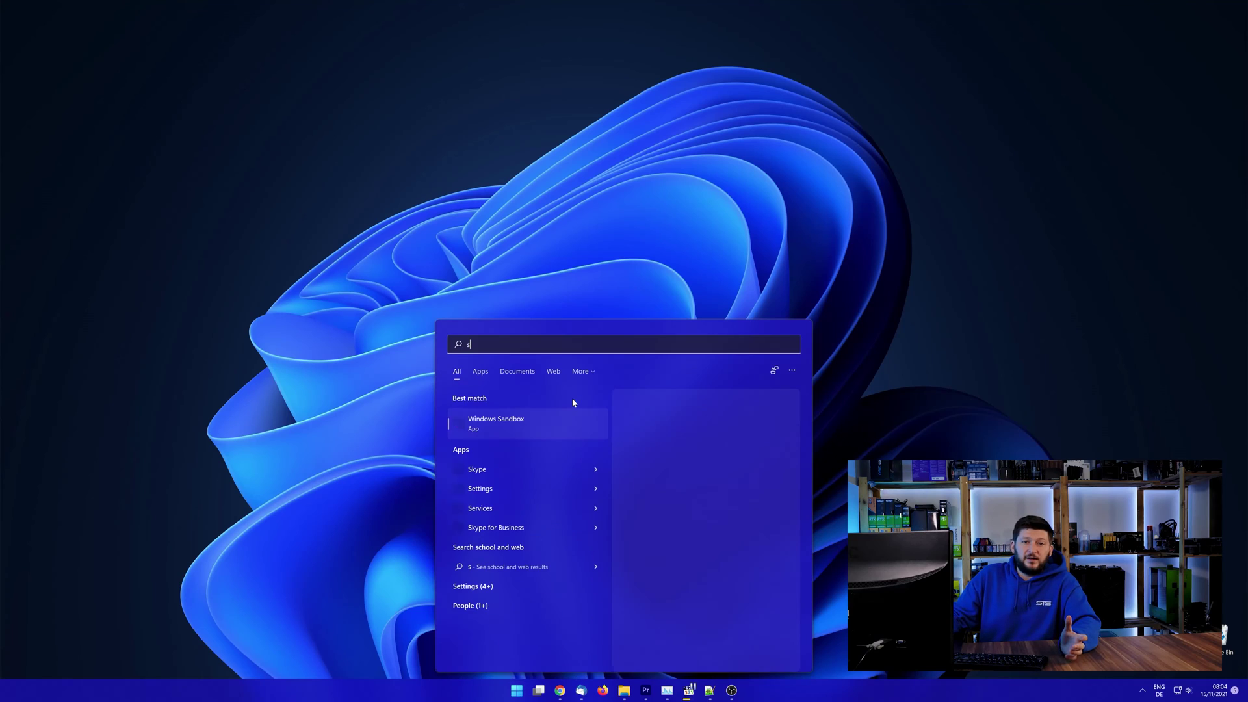
Search Start for 'system' and highlight the 64-bit operating system type on the About page
{"action": "type", "text": "ystem"}
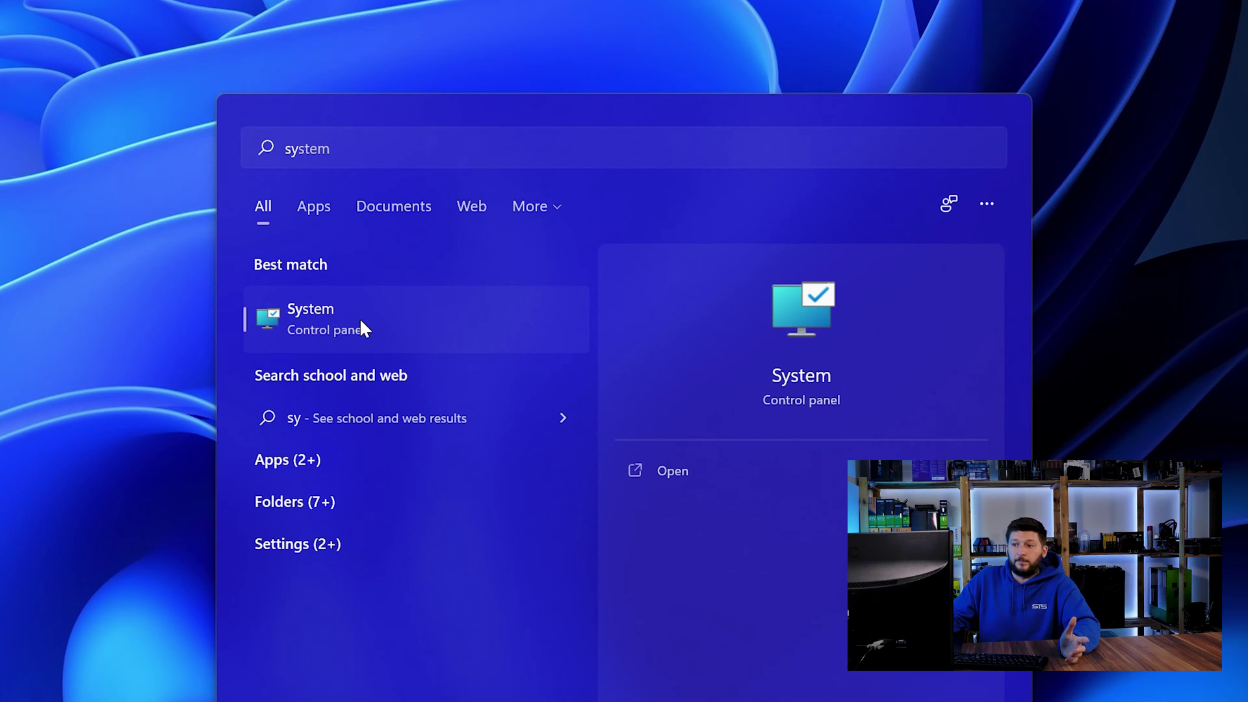
{"action": "left_click", "coordinate": [362, 320]}
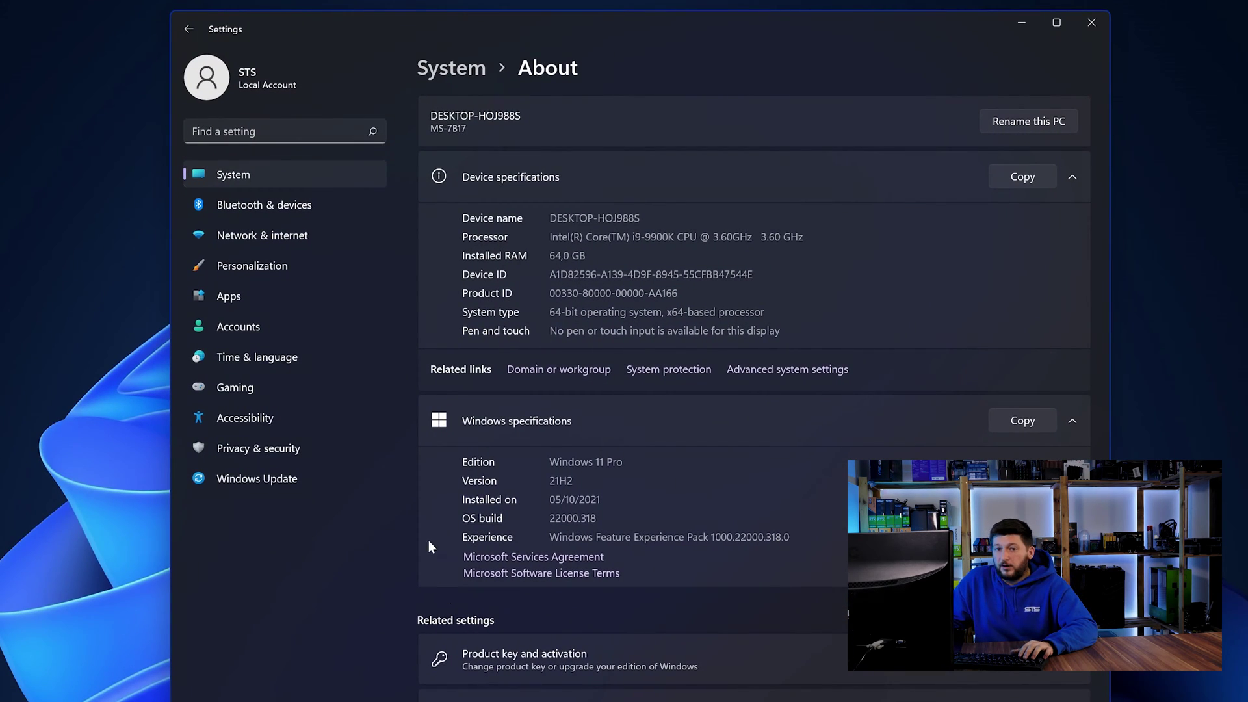
{"action": "left_click_drag", "start_coordinate": [549, 312], "coordinate": [555, 313]}
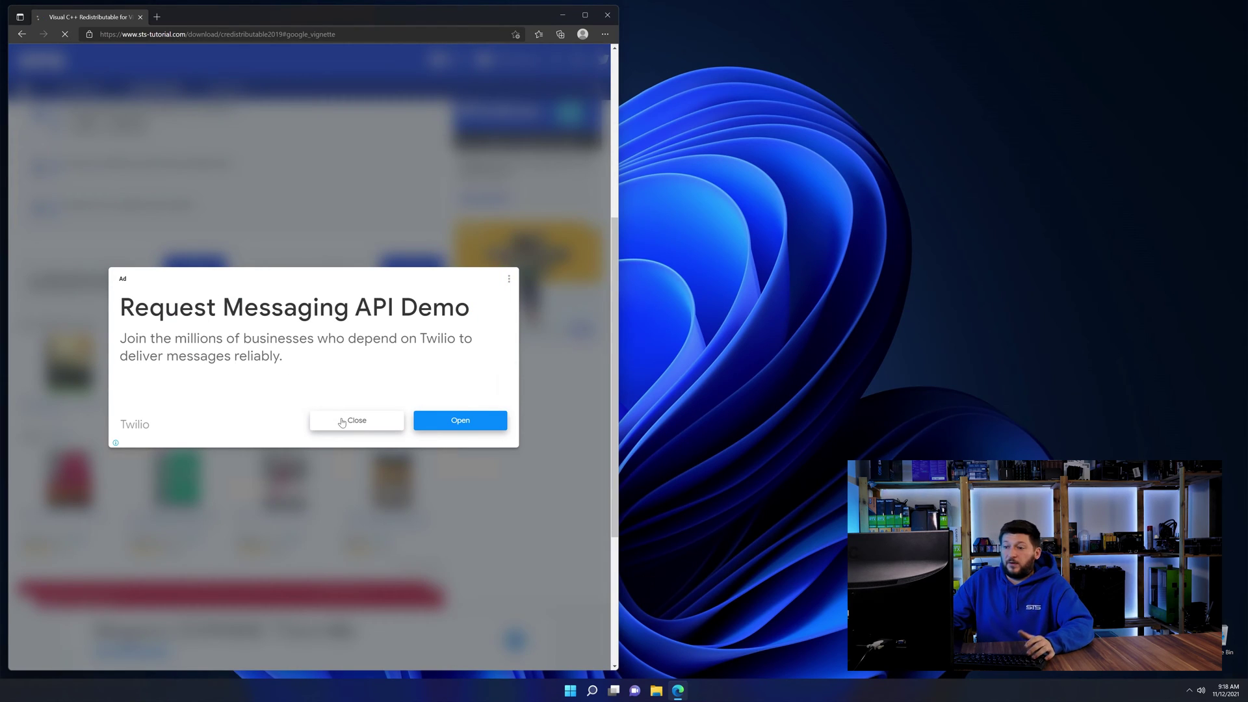
Dismiss the vignette ad and start downloading vc_redist.x64.exe immediately
{"action": "left_click", "coordinate": [342, 422]}
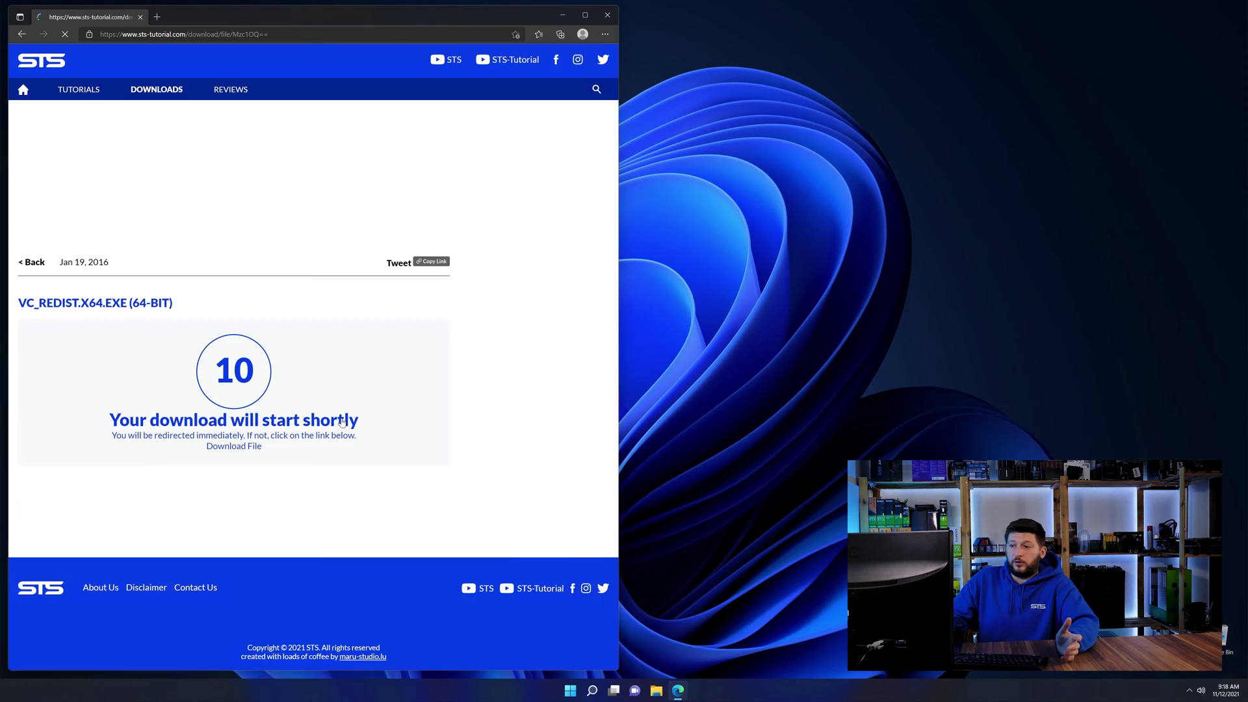
{"action": "left_click", "coordinate": [238, 446]}
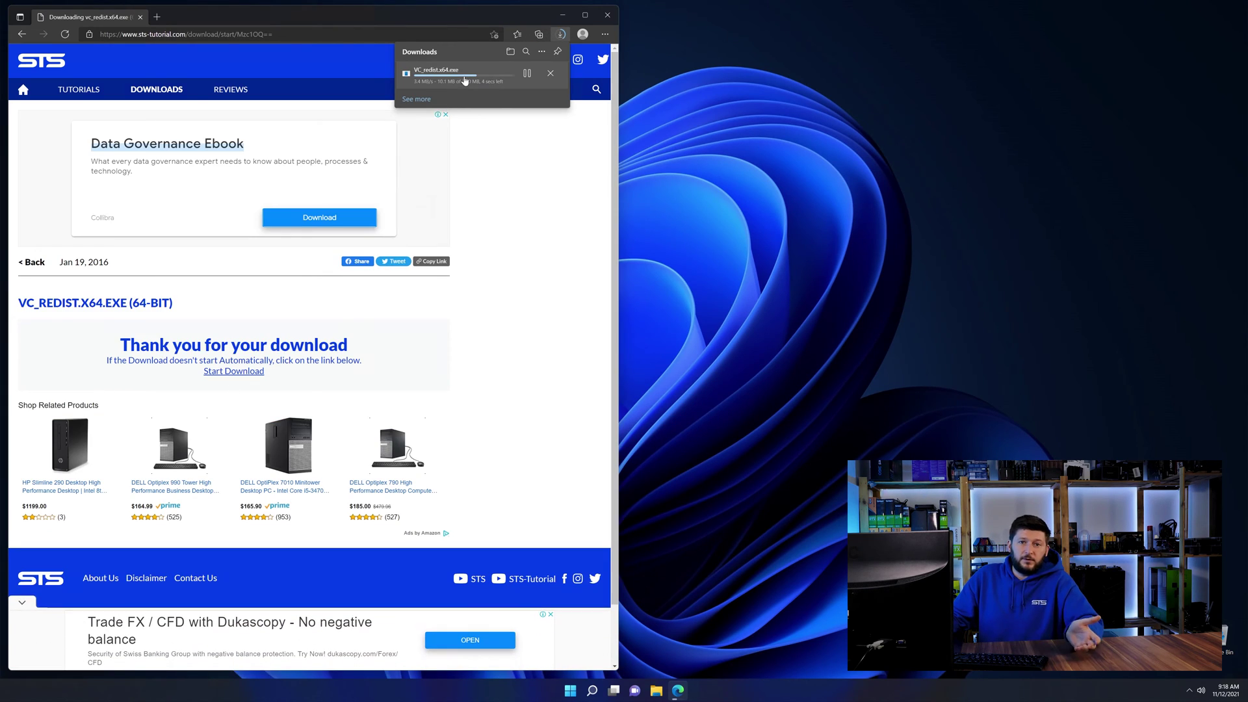
Run vc_redist.x64.exe and start installing the Visual C++ 2015-2019 x64 Redistributable
{"action": "left_click", "coordinate": [455, 73]}
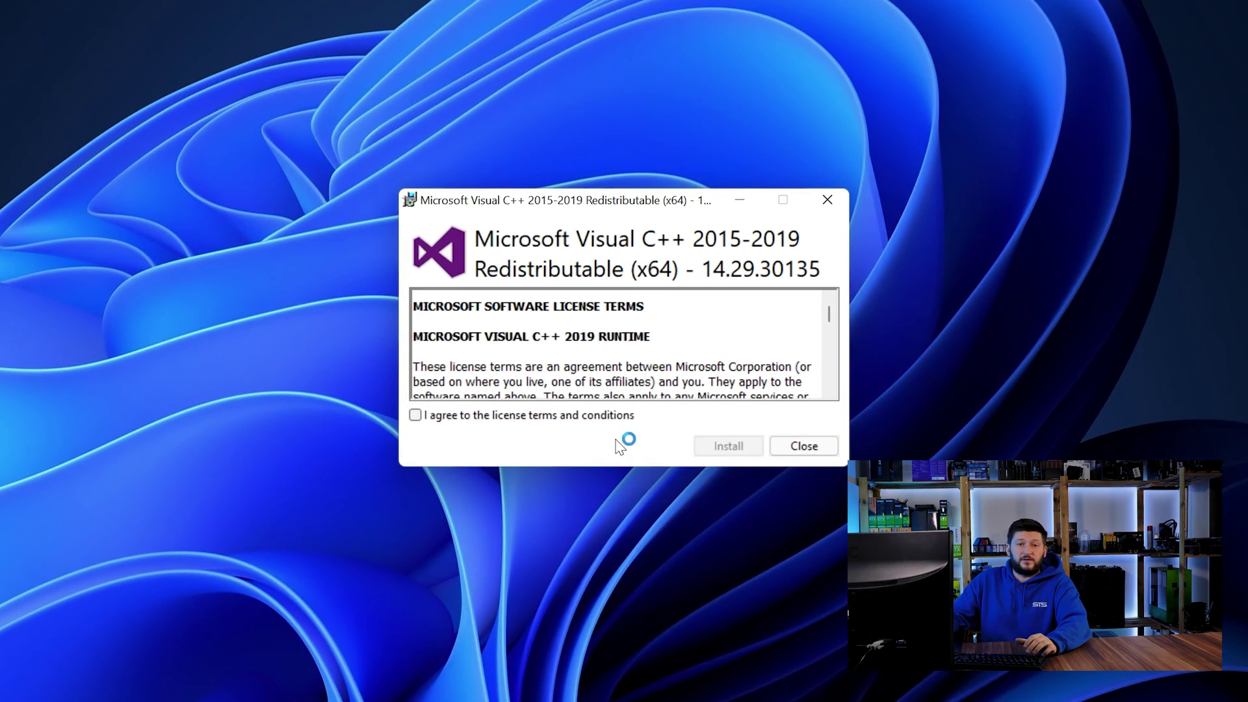
{"action": "left_click", "coordinate": [729, 445]}
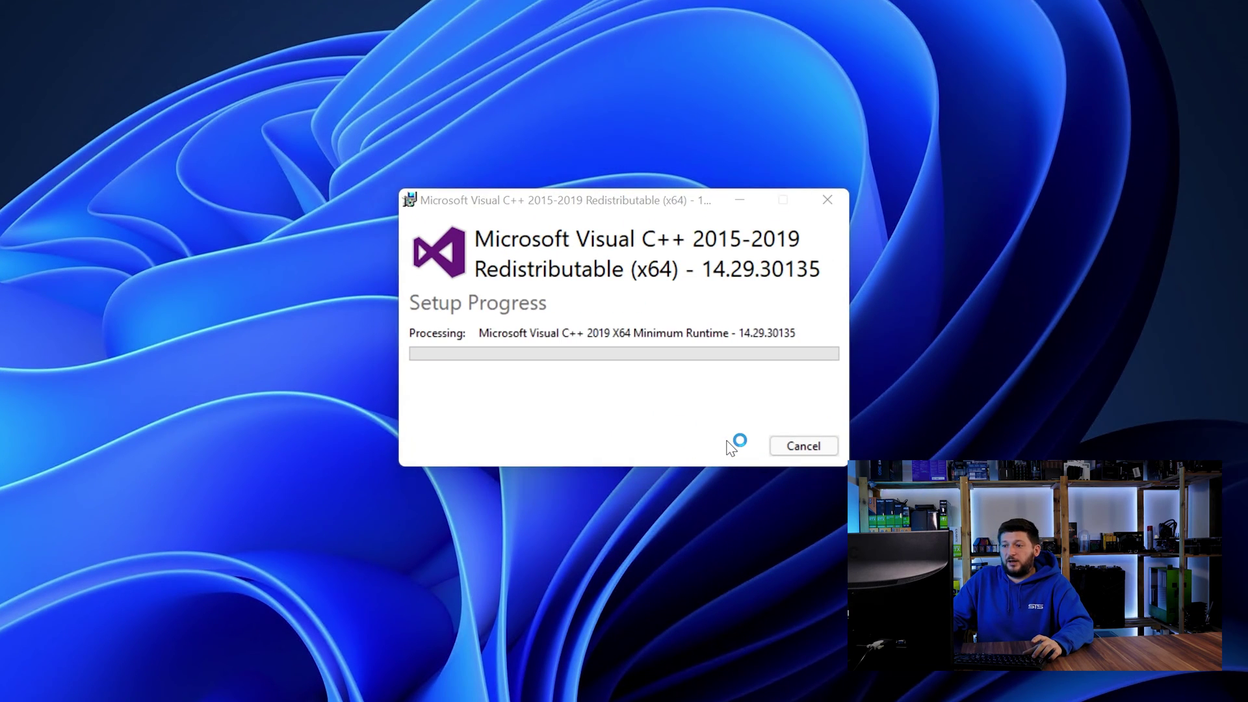